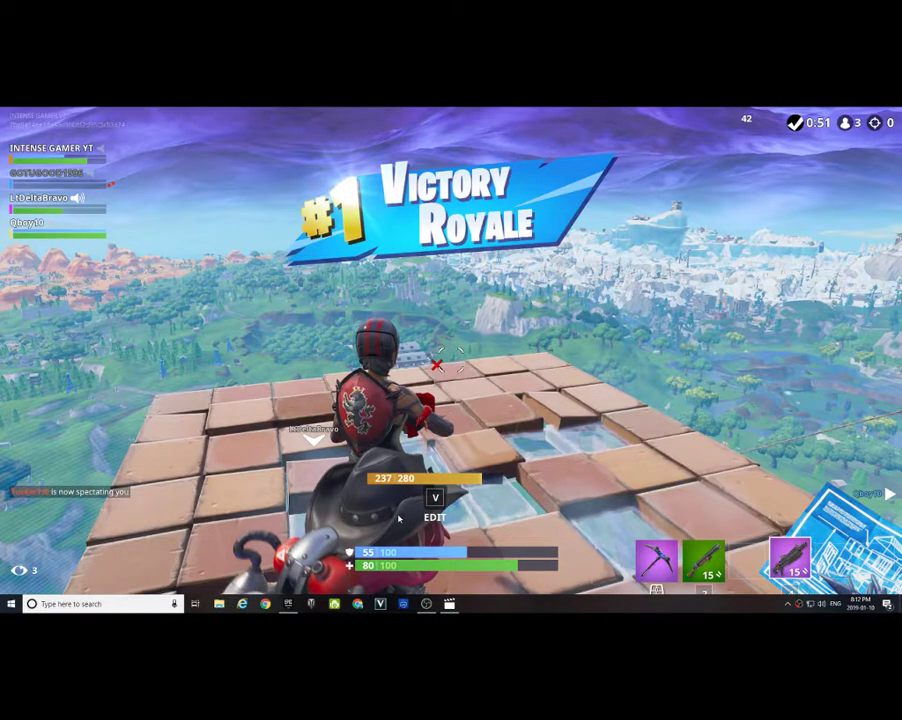
Bring the launcher forward, show the account menu with Sign Out, then minimize it.
click(289, 604)
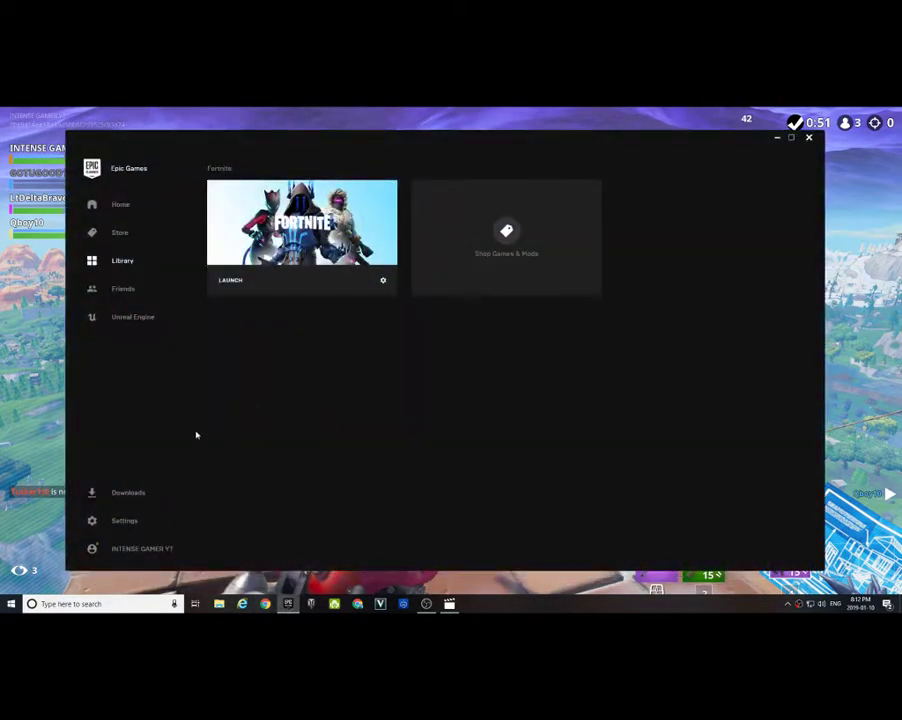
click(112, 549)
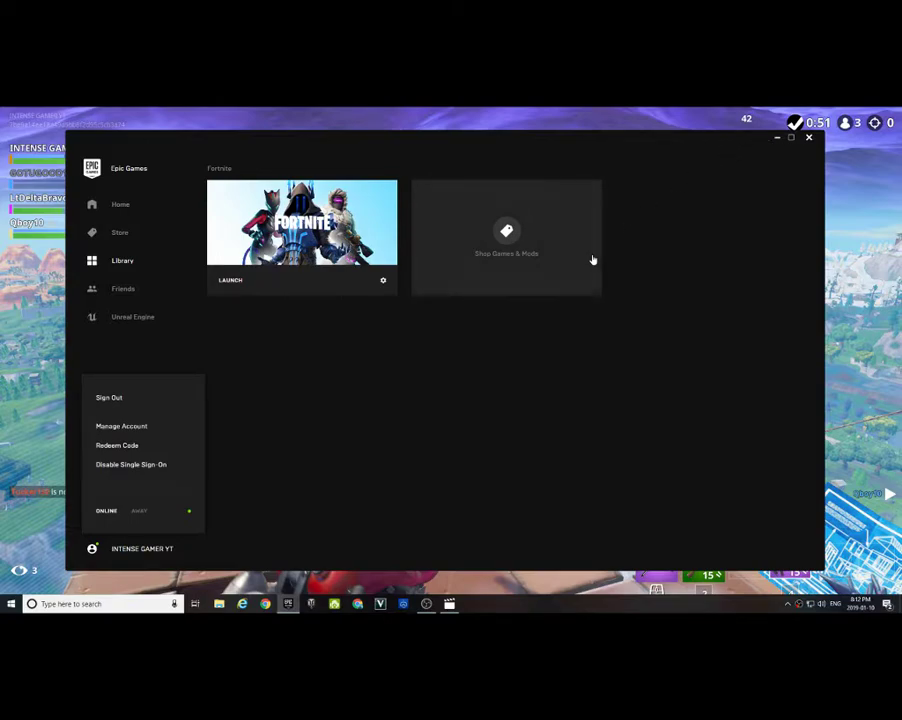
click(778, 139)
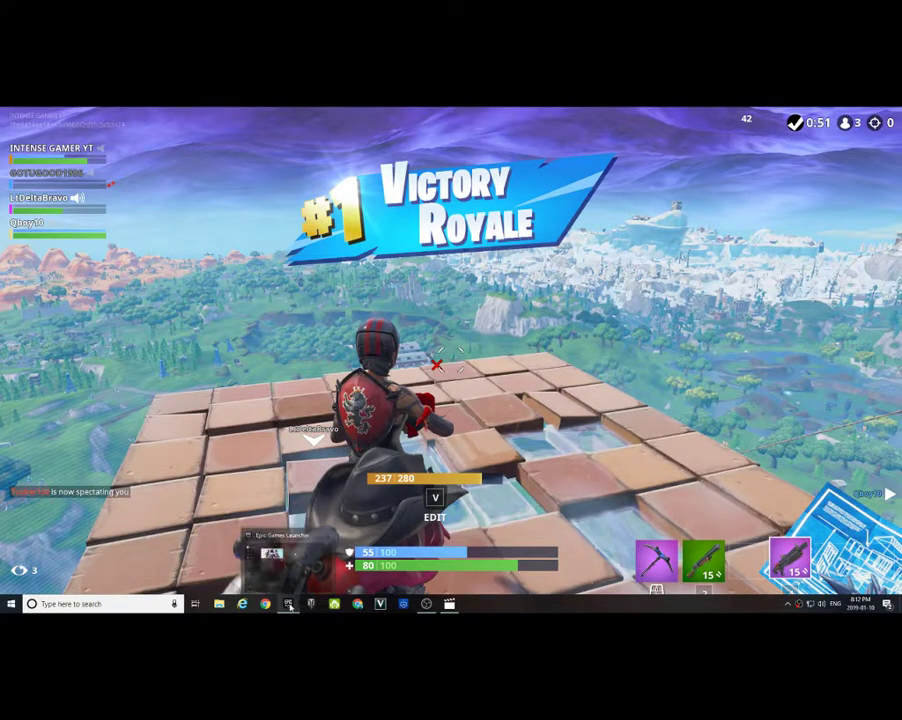
Restore the launcher from the taskbar, dismiss the account menu, and minimize it again.
click(289, 603)
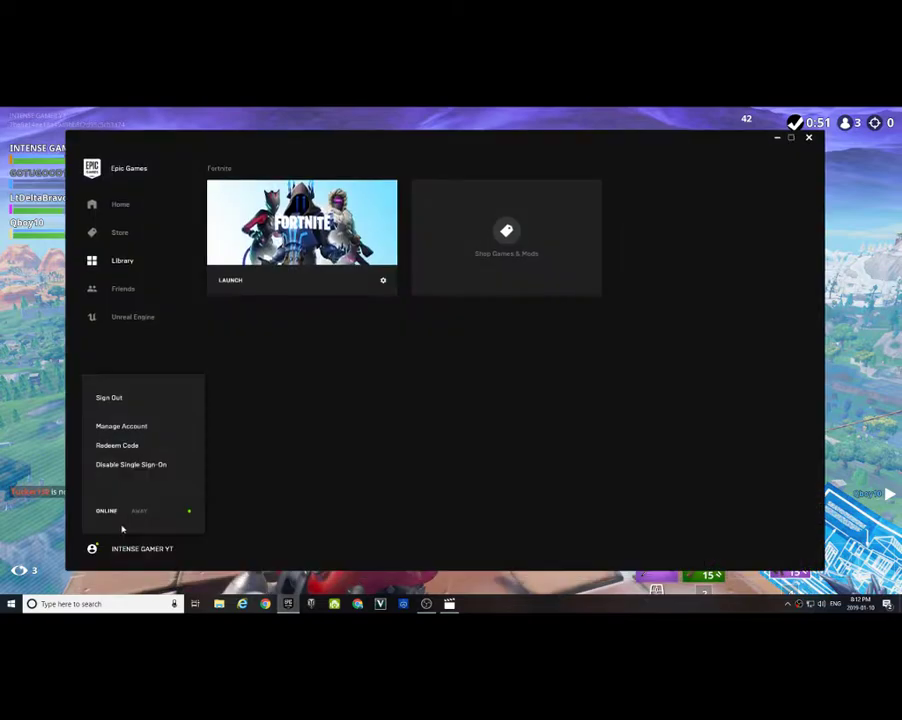
click(374, 382)
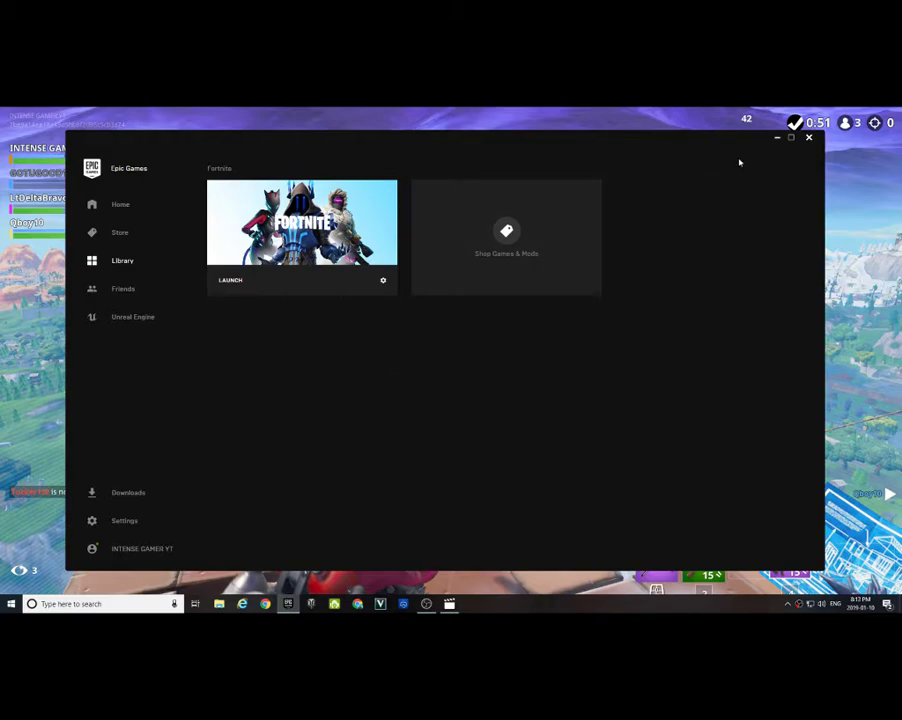
click(777, 138)
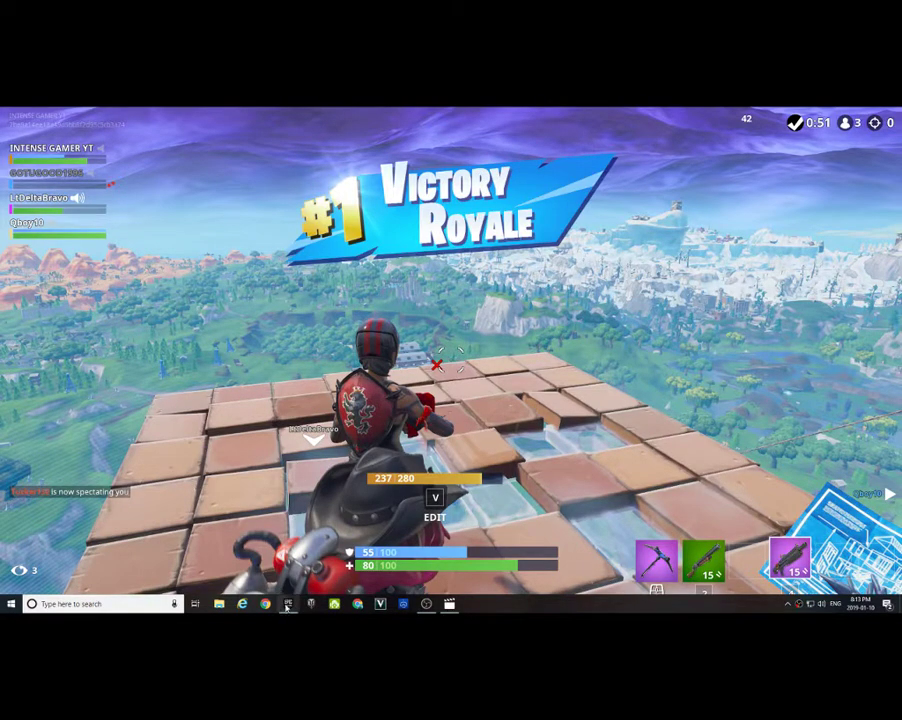
Use Alt+Tab to bring the launcher's Library, with Fortnite listed, back in front of the match.
key(alt+Tab)
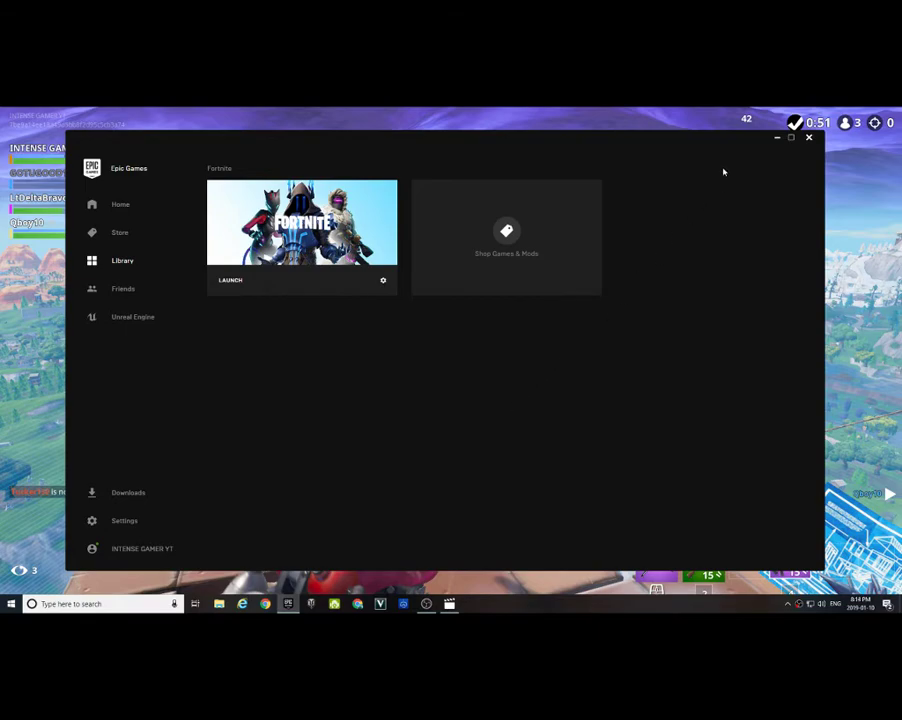
Minimize the Epic Games Launcher window to reveal Fortnite's Victory Royale screen.
click(777, 137)
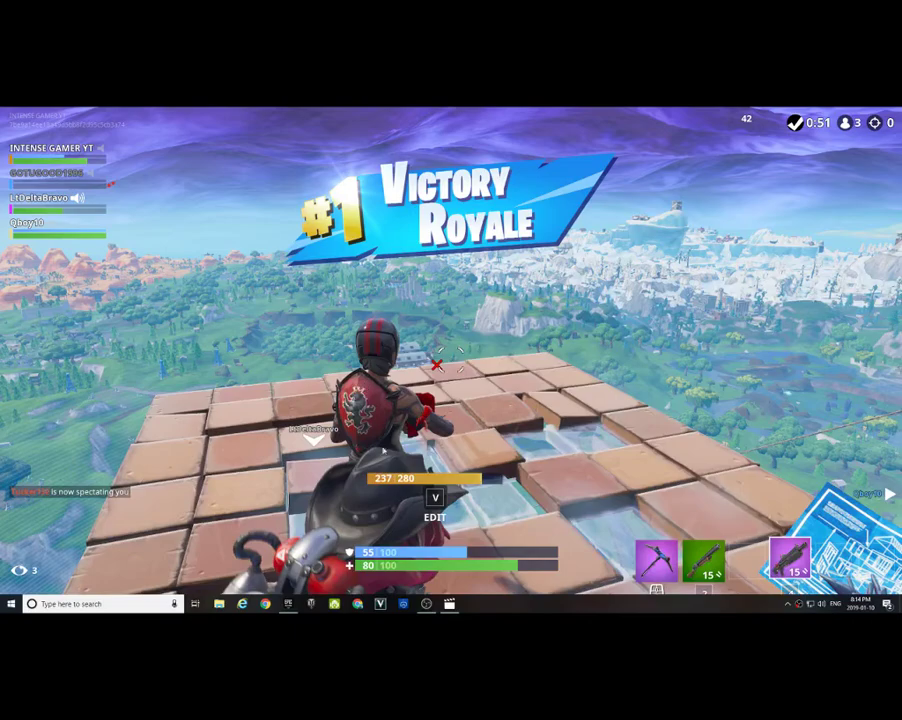